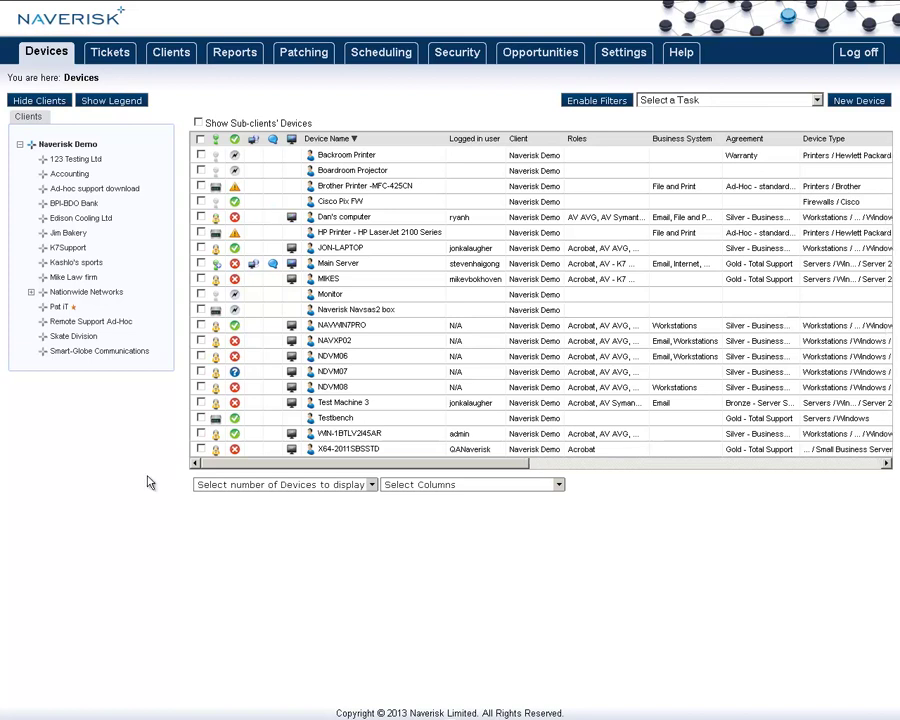
Start a new monthly Install Patches job for Kashlo's sports: patch age 10, Critical and Definition Updates.
left_click(385, 58)
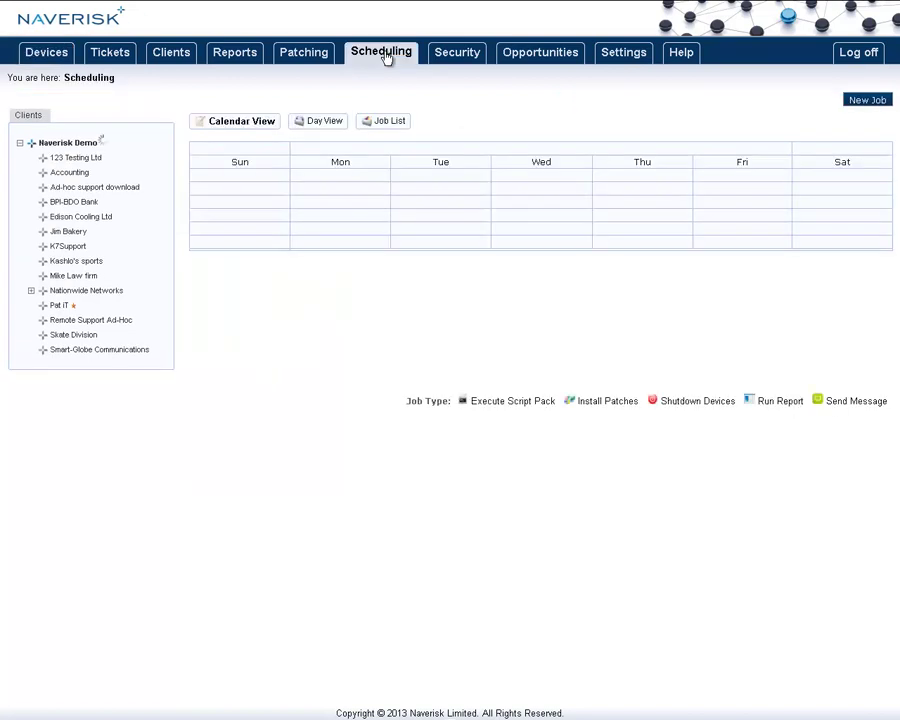
left_click(74, 262)
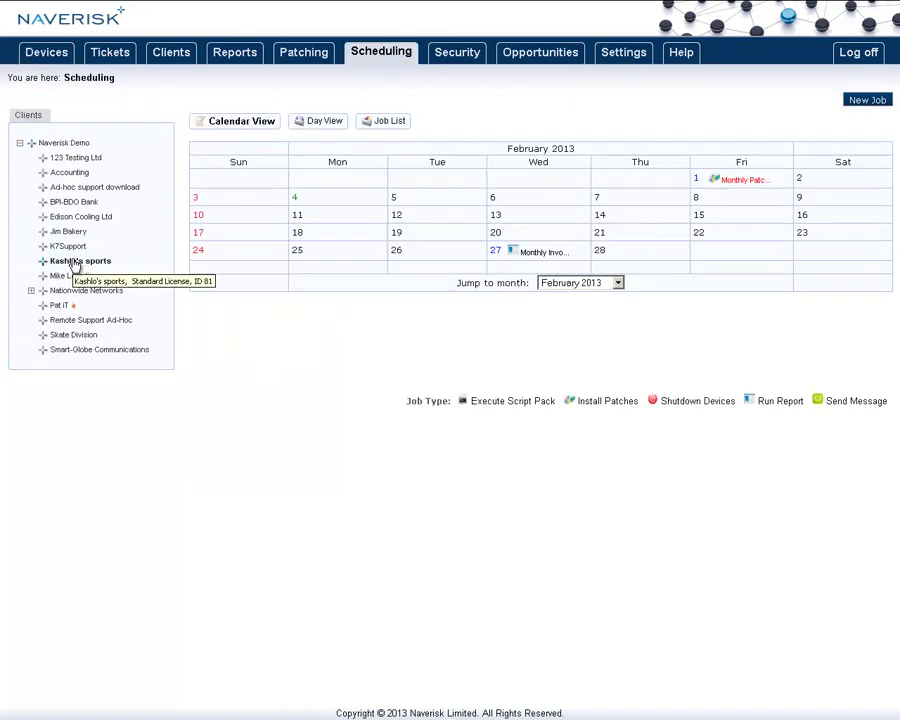
left_click(866, 100)
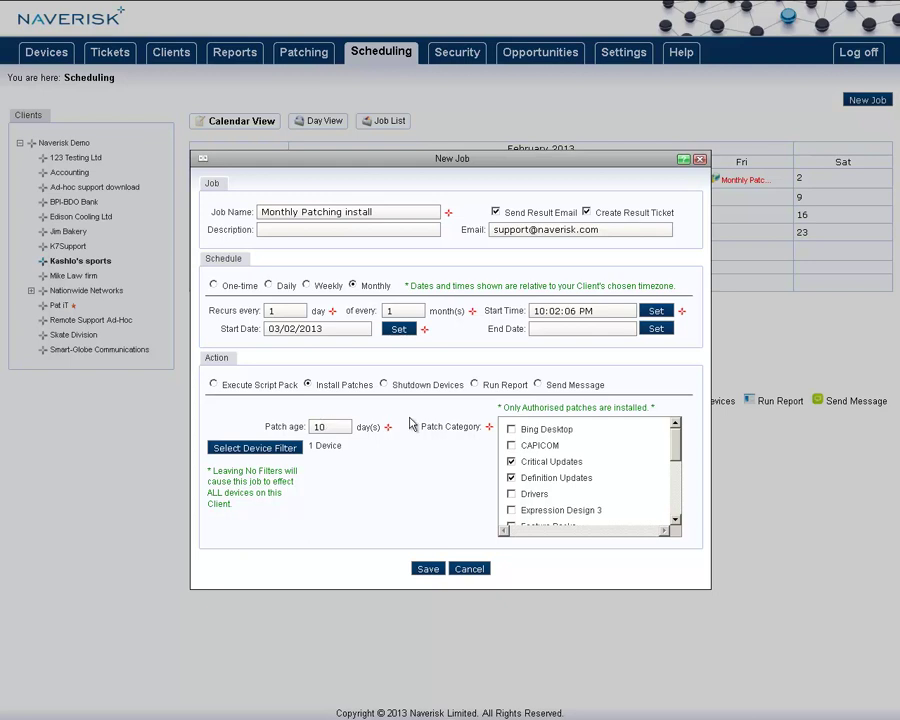
left_click(511, 478)
left_click(511, 478)
Save the monthly patching job, then start another job and look at the Shutdown Devices actions.
left_click(423, 569)
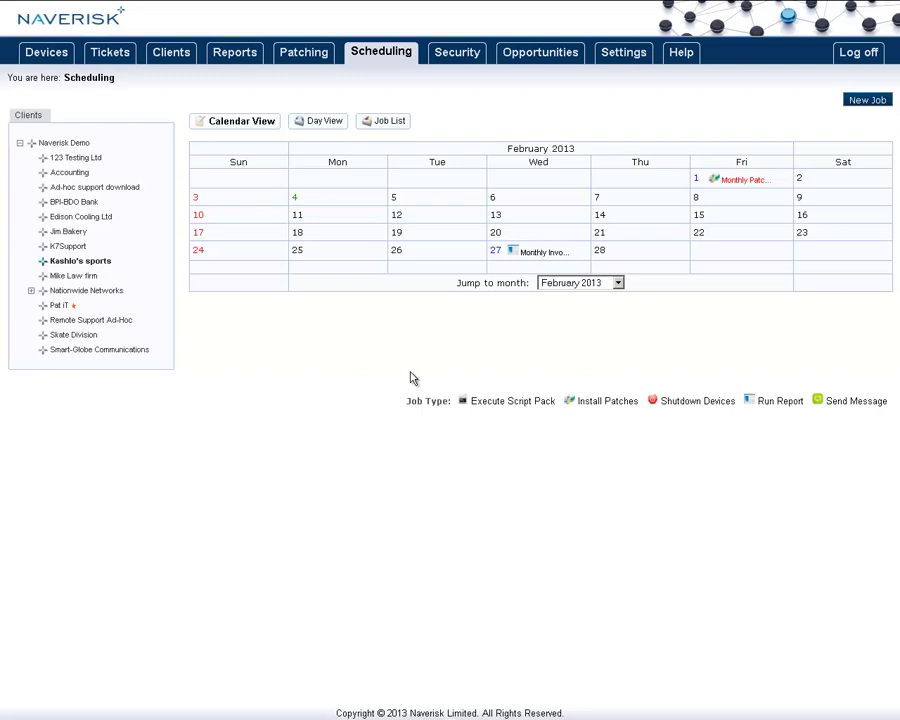
left_click(870, 102)
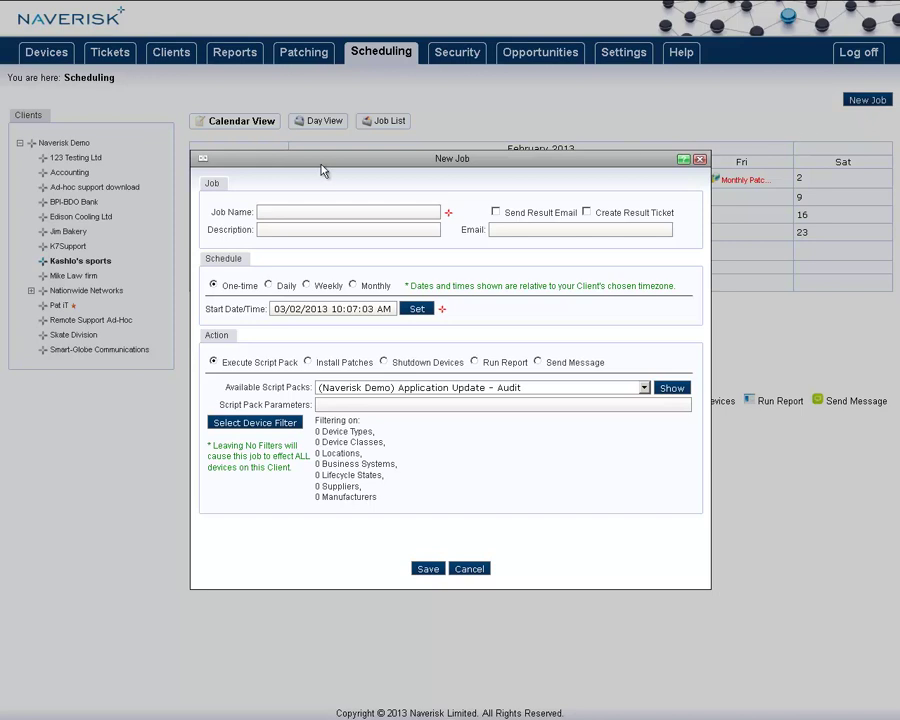
left_click(384, 363)
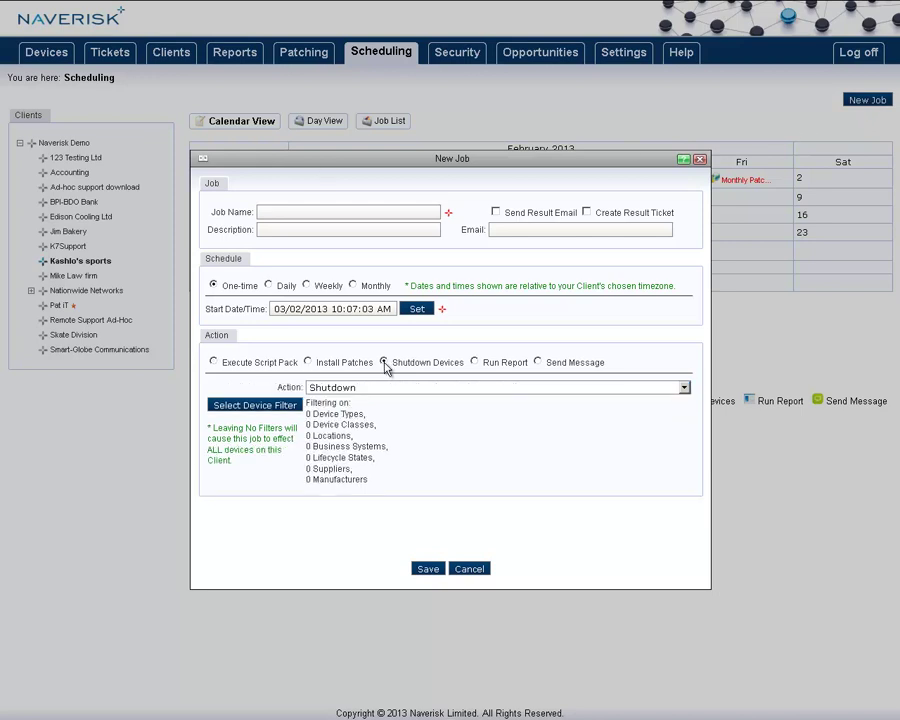
left_click(372, 388)
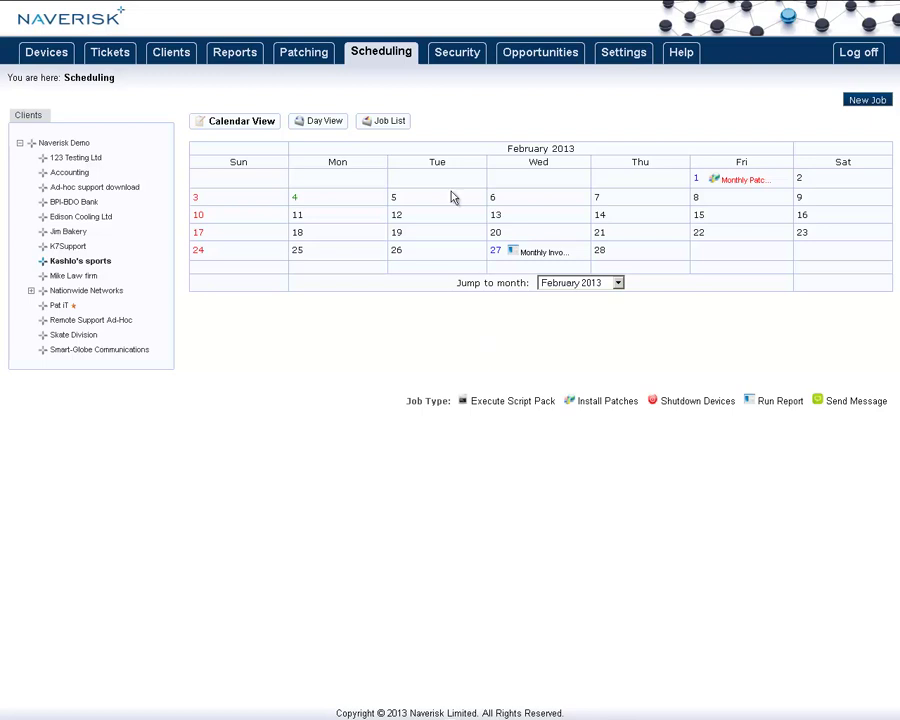
On the Patching page, tick Windows Search 4.0, Malicious Software Removal Tool and both Server 2003 security updates.
left_click(313, 57)
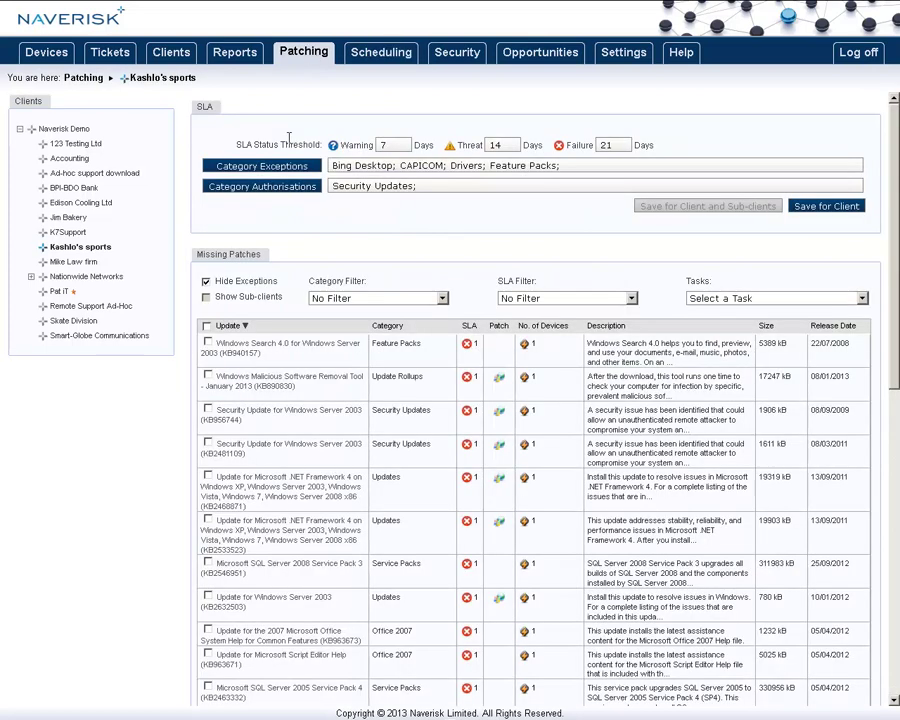
left_click(207, 343)
left_click(206, 376)
left_click(207, 409)
left_click(207, 443)
left_click(697, 300)
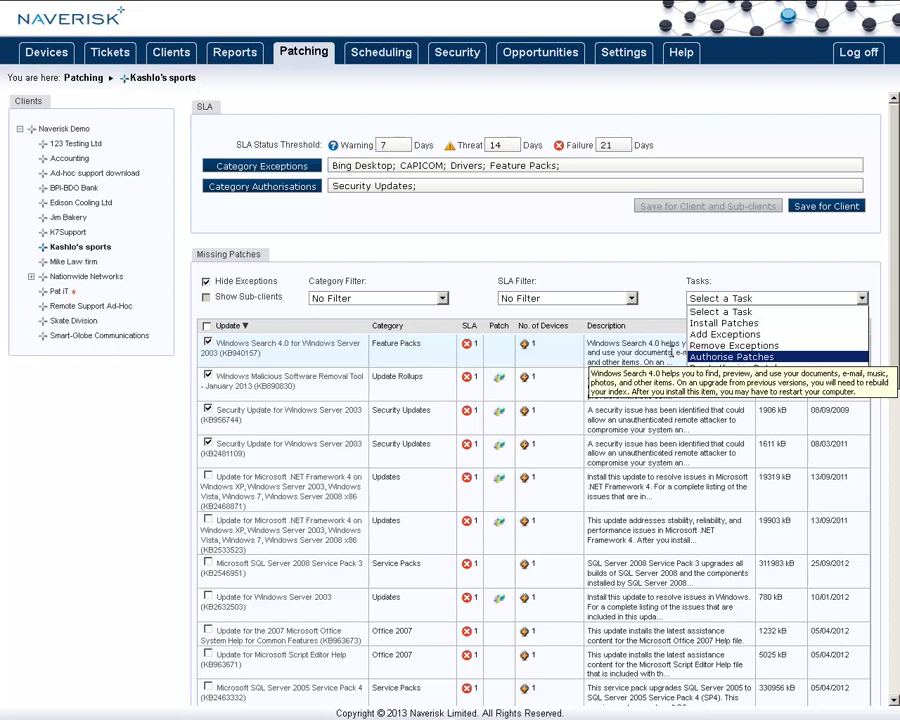
left_click(665, 302)
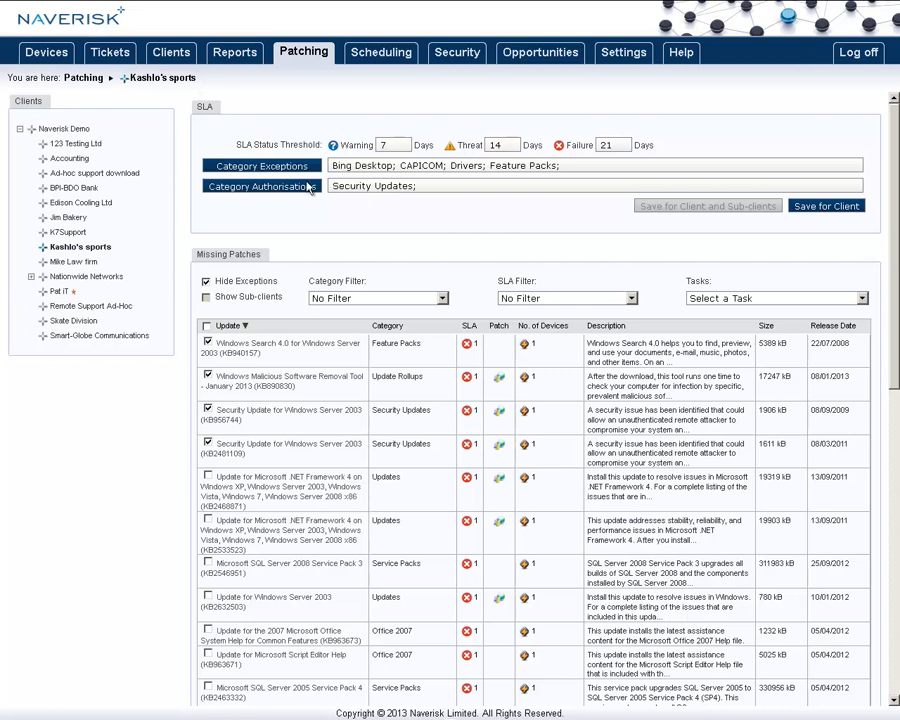
Review the Category Authorisations and Category Exceptions, closing the exceptions without changes.
left_click(262, 186)
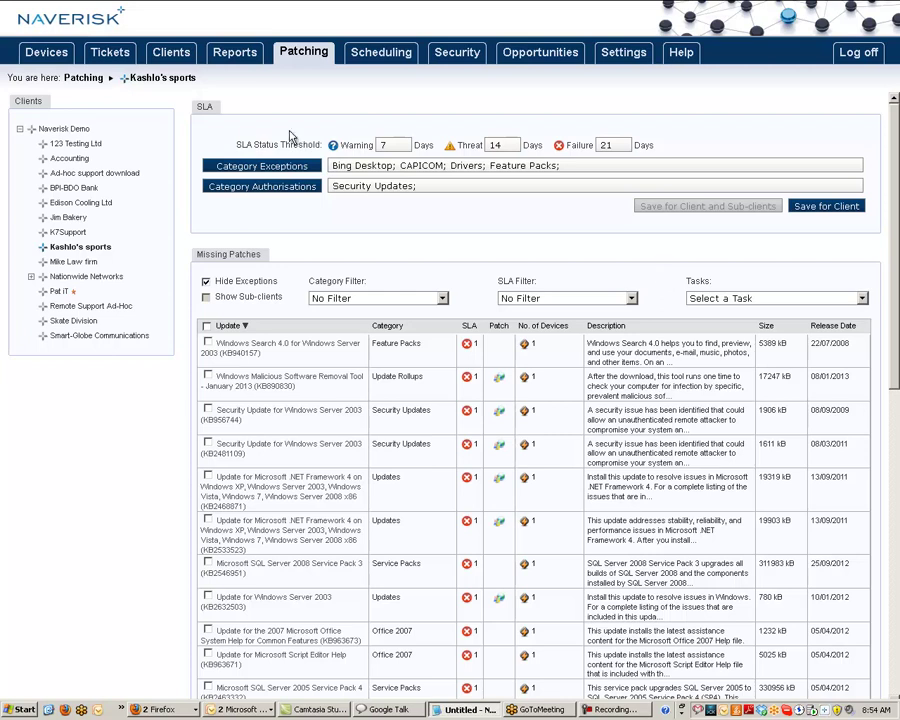
left_click(260, 165)
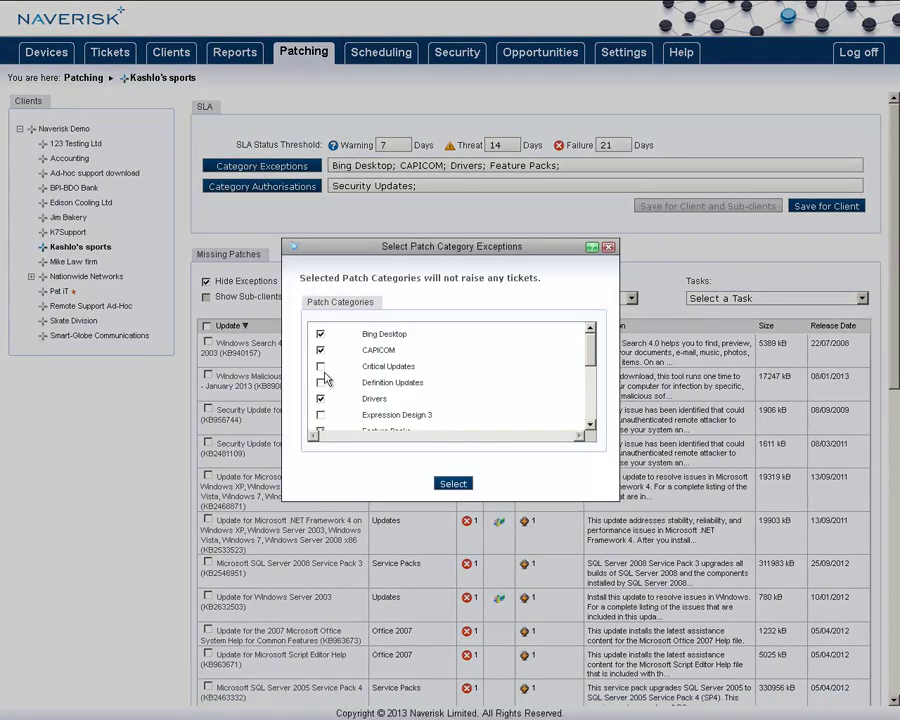
key("Escape")
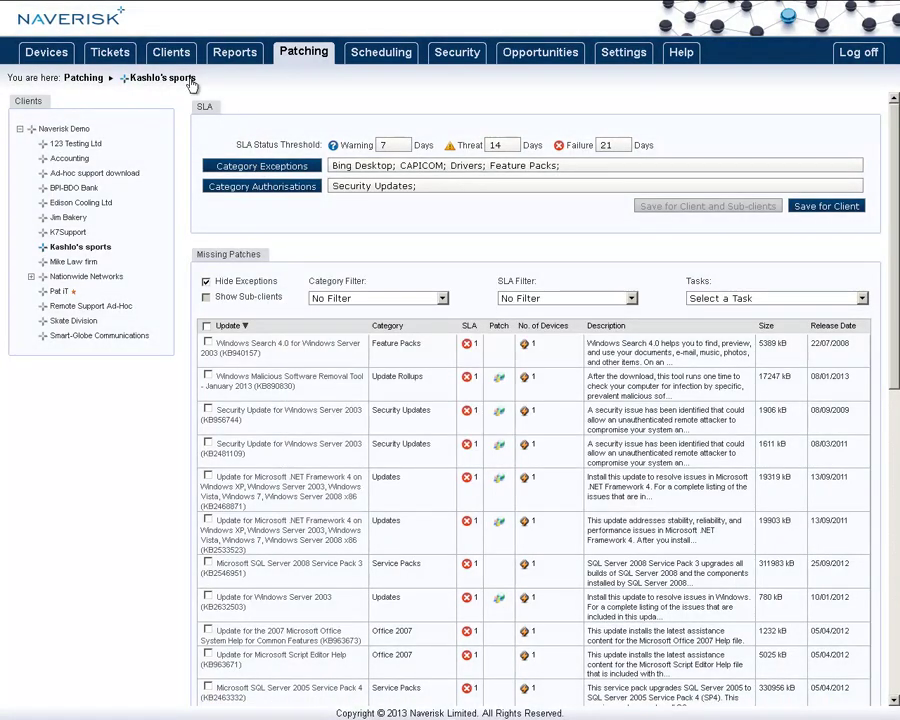
Filter tickets to the Security SLA class and open Kashlo's sports' Missing Patch Report.
left_click(124, 55)
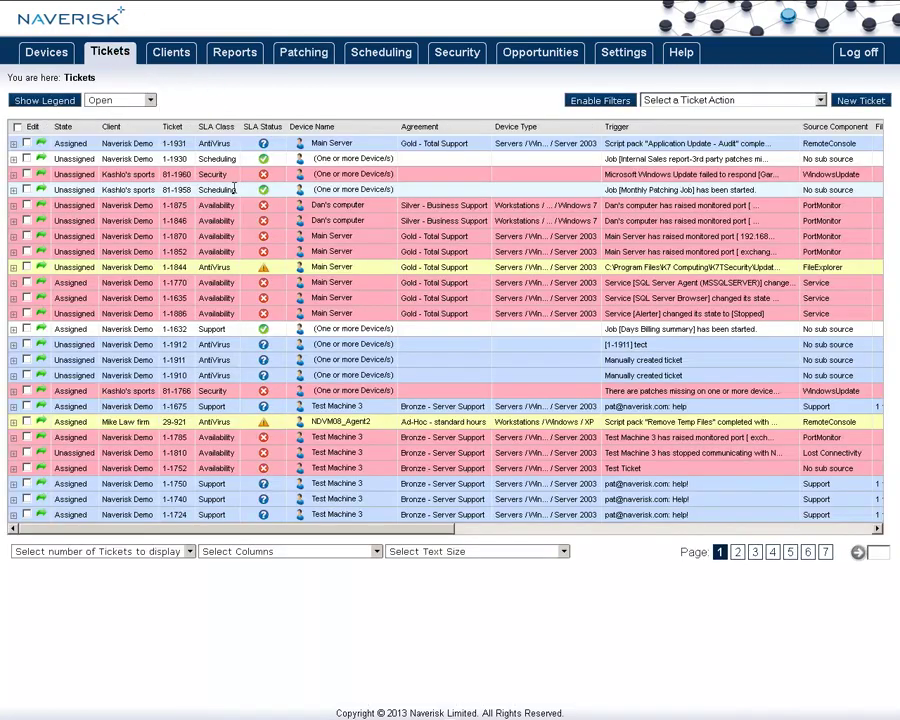
left_click(600, 100)
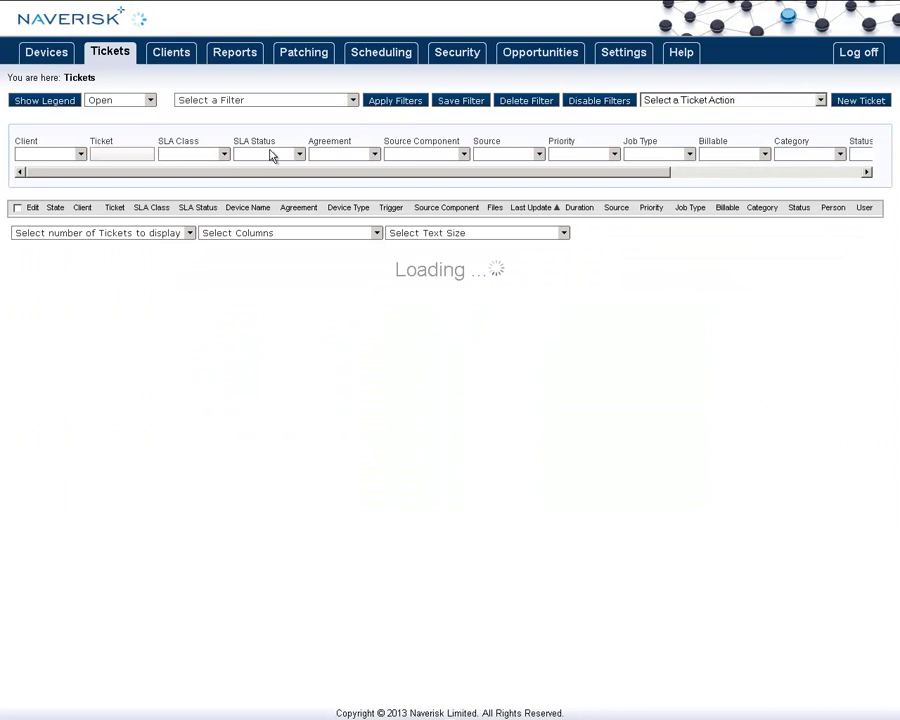
left_click(224, 154)
left_click(180, 247)
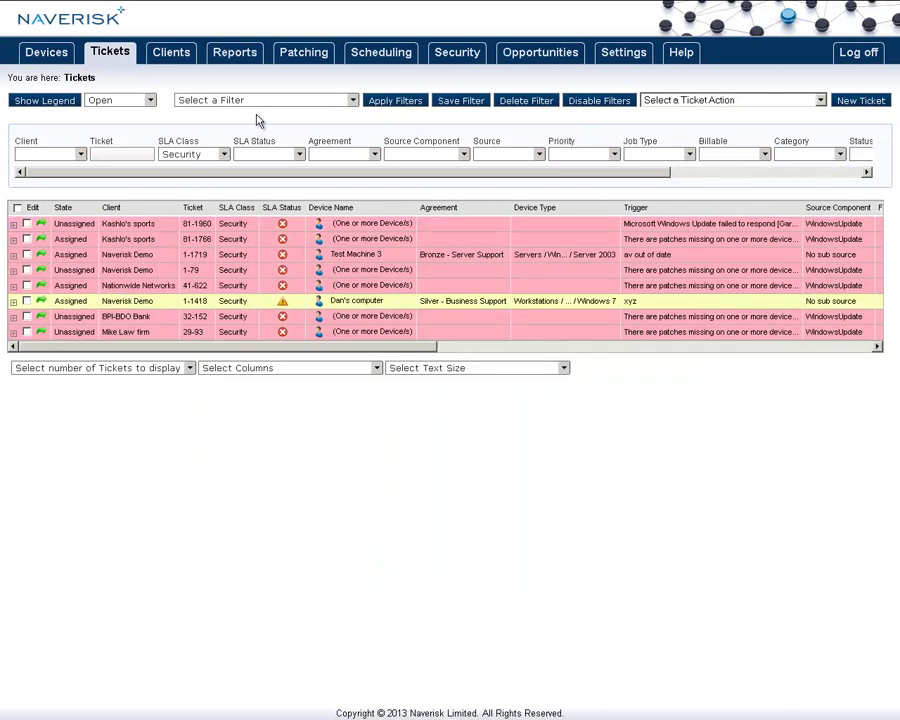
left_click(13, 240)
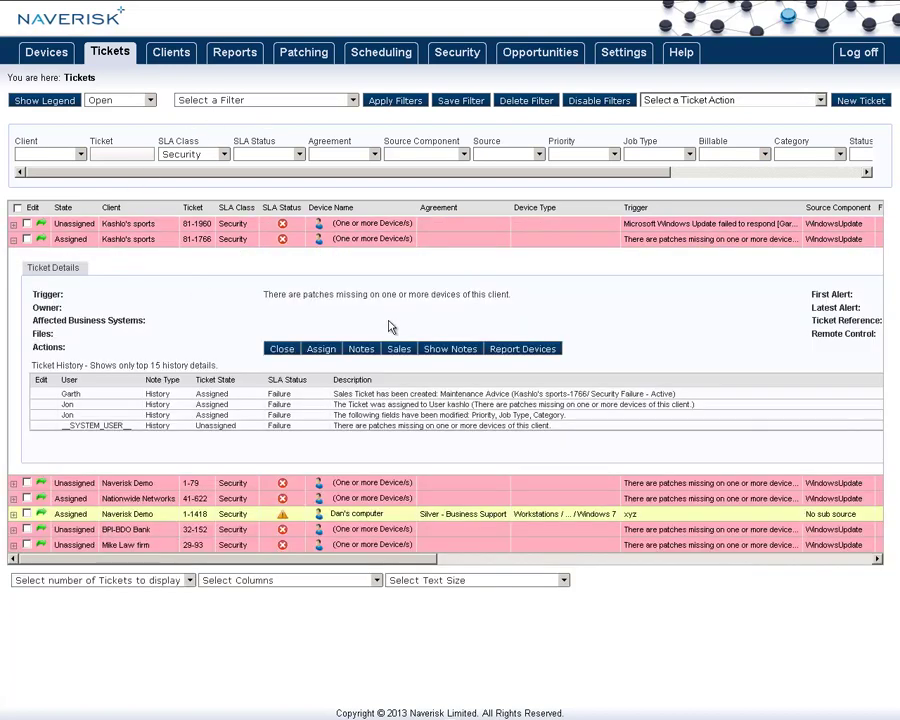
left_click(522, 346)
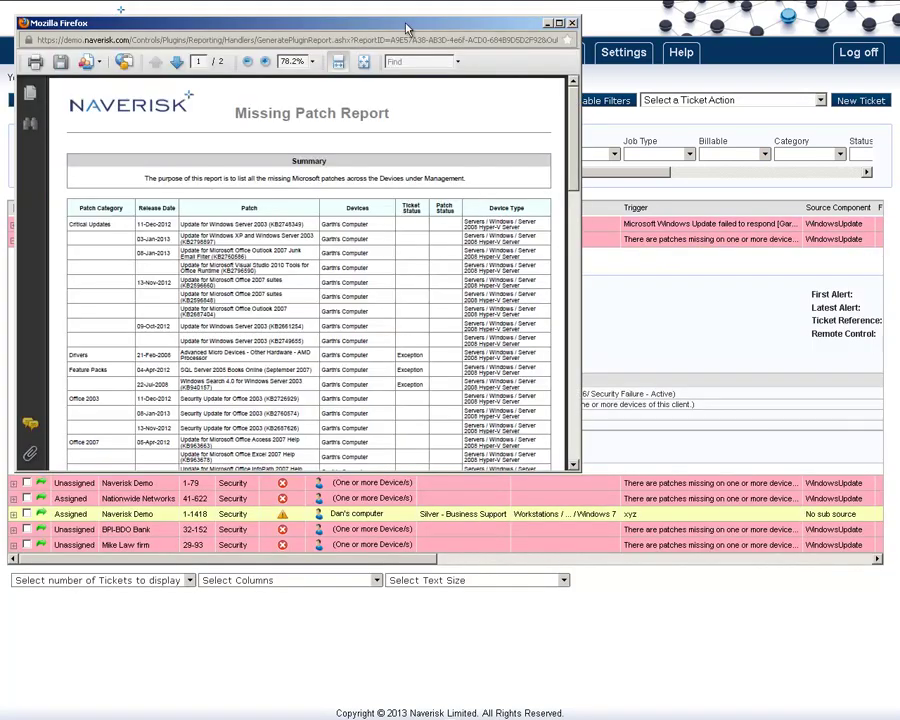
Maximise the Missing Patch Report window to full screen.
double_click(402, 22)
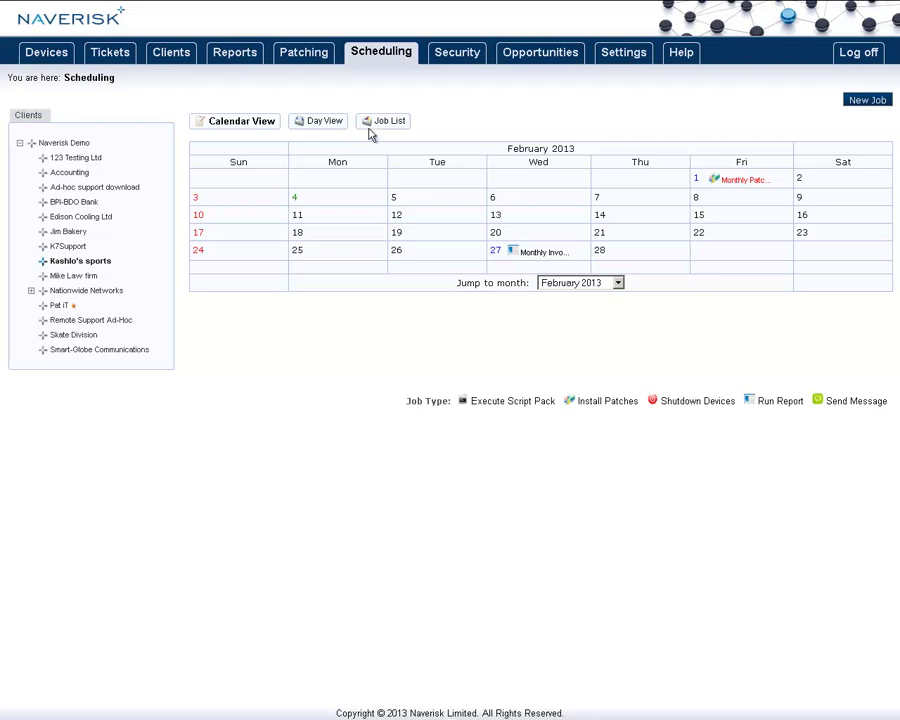
Create a new Run Report job for the Patch Management report covering Last Month.
left_click(864, 101)
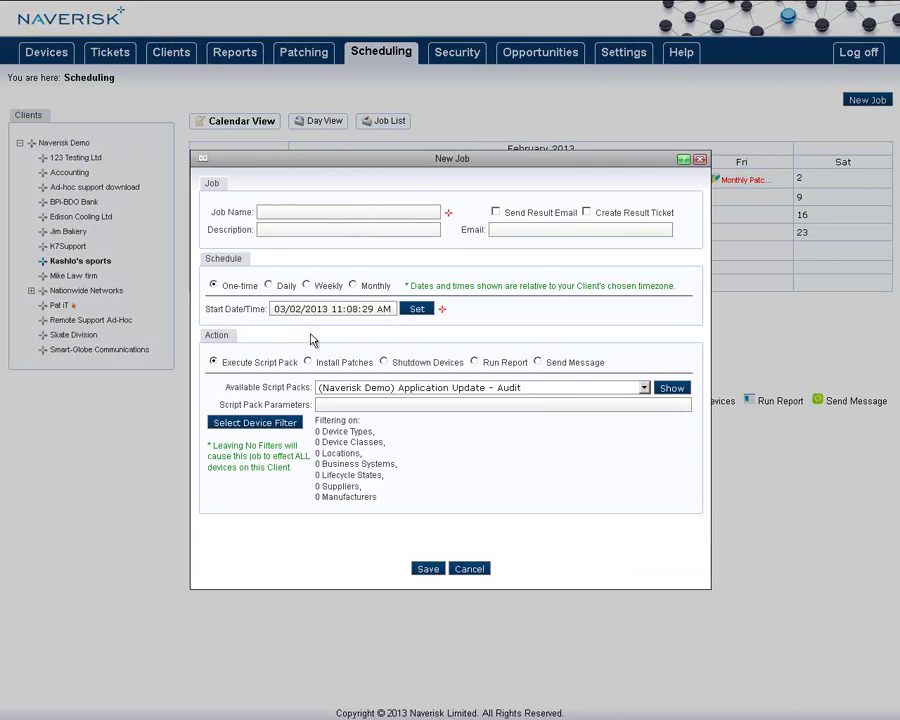
left_click(475, 363)
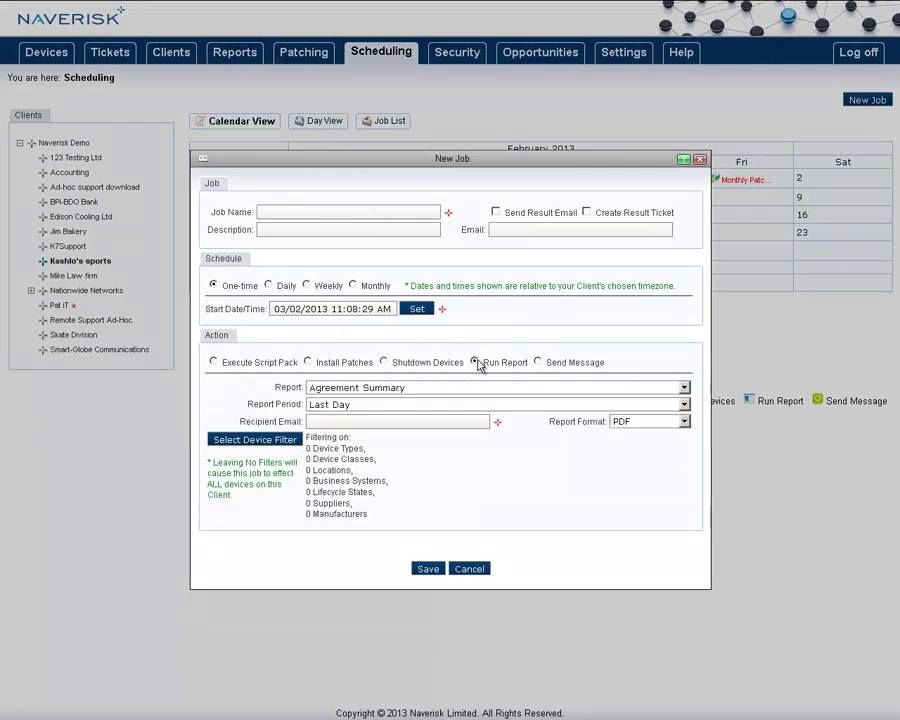
left_click(472, 388)
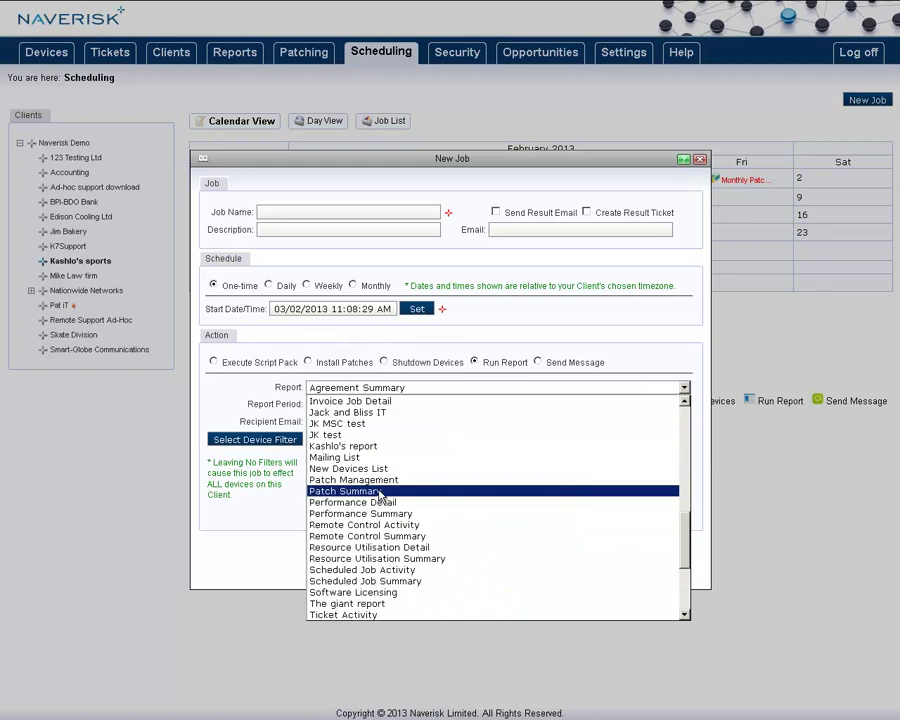
left_click(376, 482)
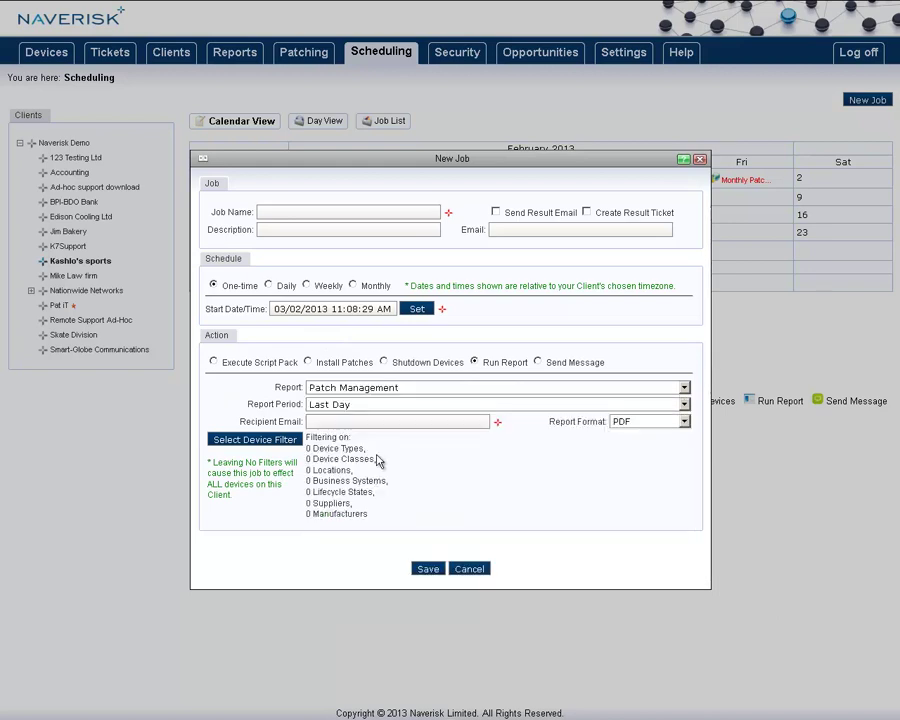
left_click(368, 406)
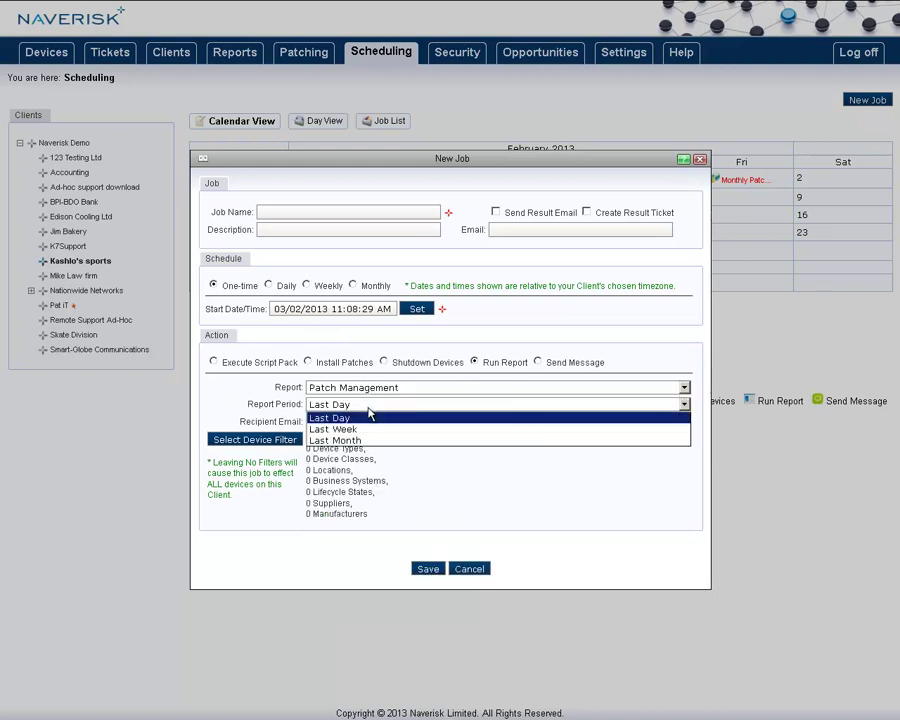
left_click(368, 440)
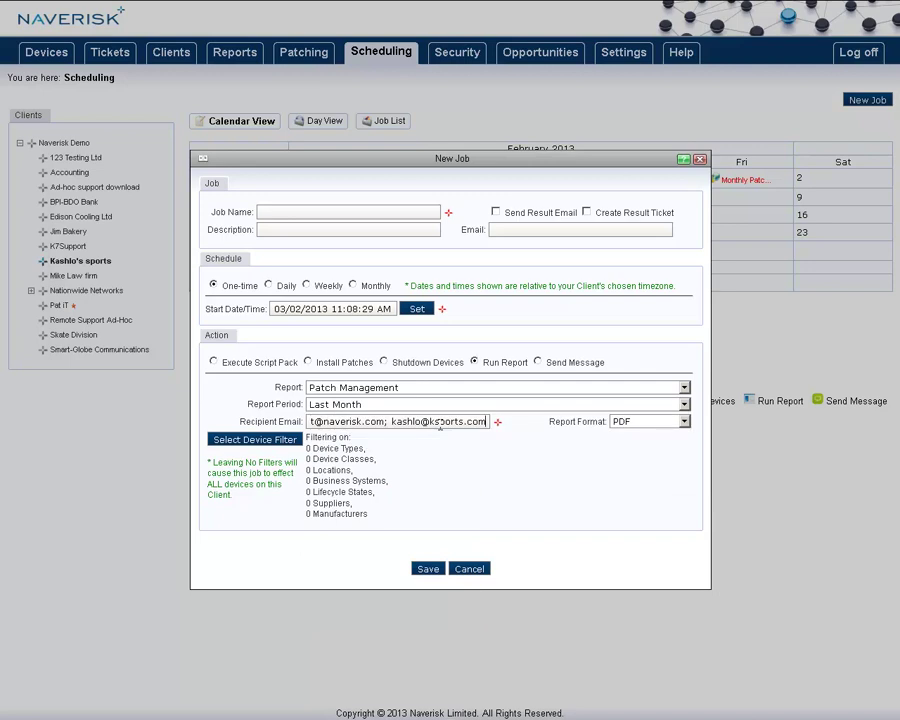